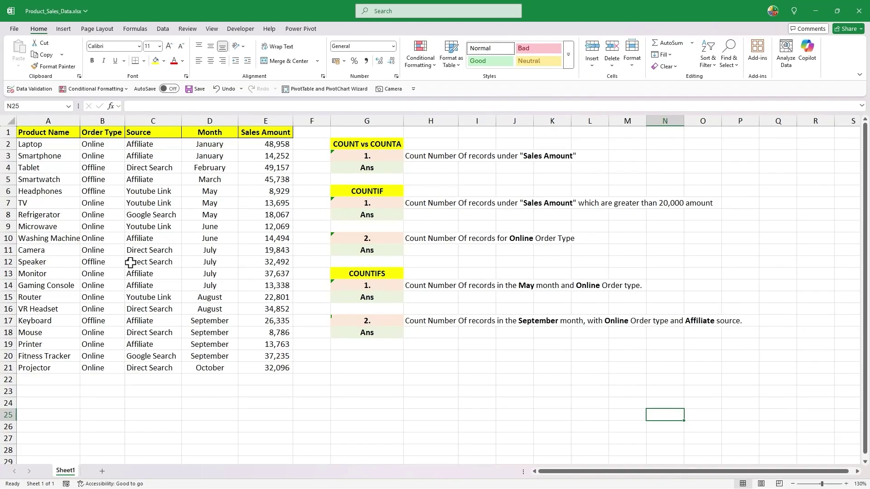
Review the sales table A1:E21 and the question cells in column G.
left_click_drag(59, 137, 243, 366)
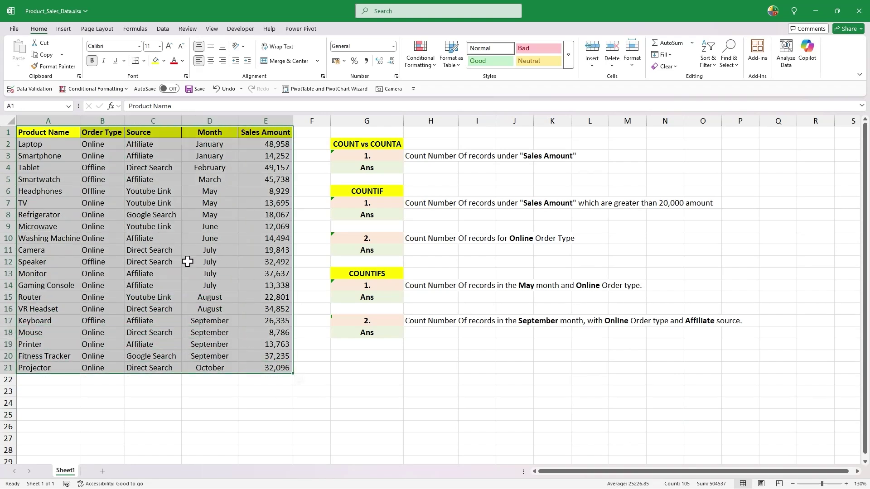
left_click(244, 237)
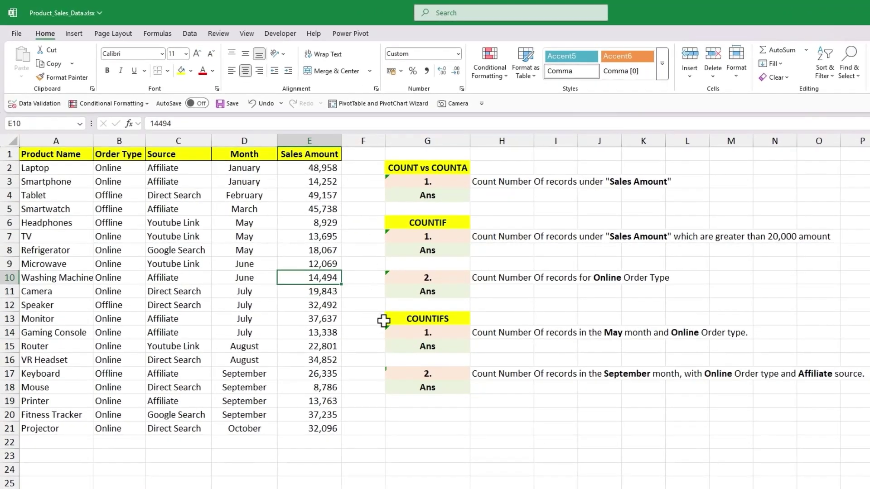
left_click_drag(419, 182, 421, 388)
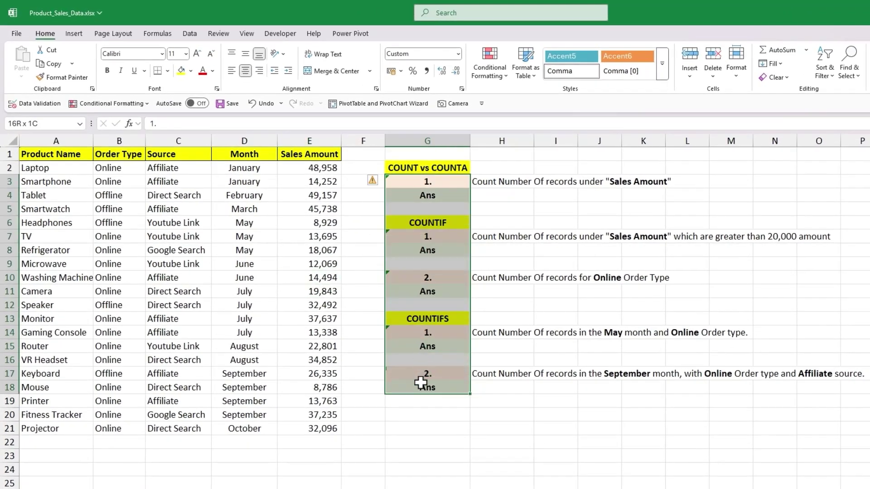
left_click(431, 268)
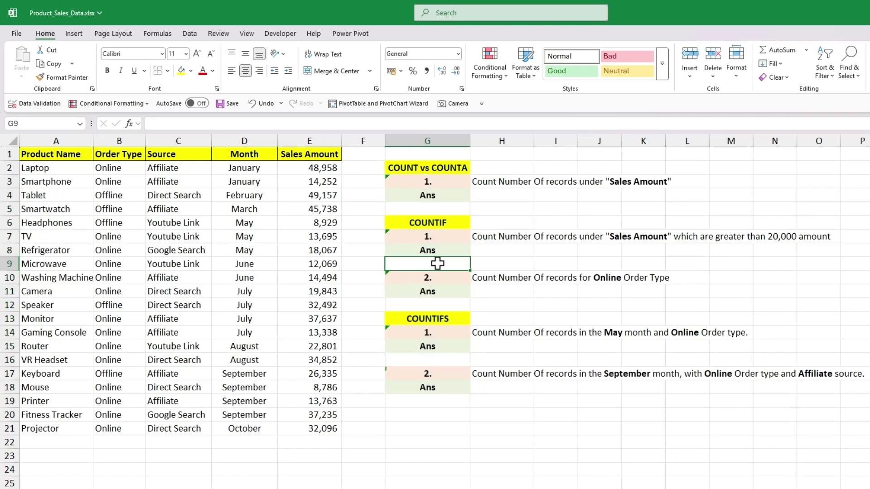
left_click(435, 181)
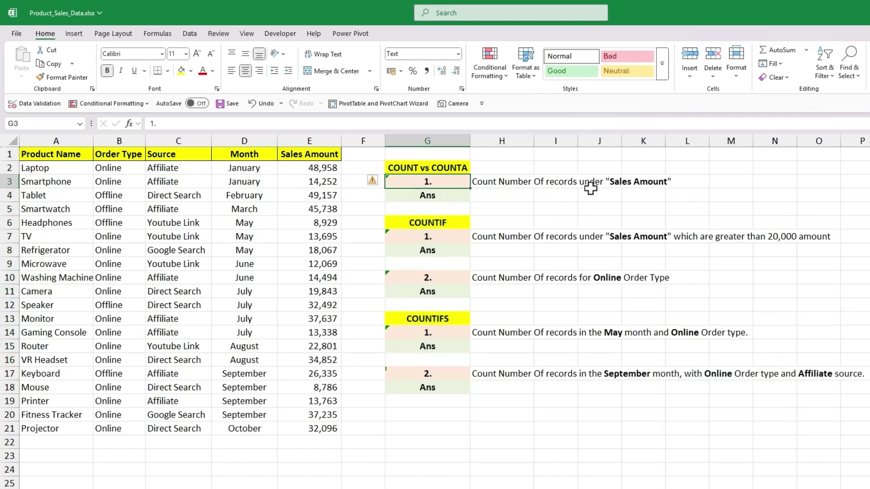
Enter =COUNT(E:E) in H4, returning 20, and compare it with the Sales Amount entries.
left_click(517, 197)
type("=count")
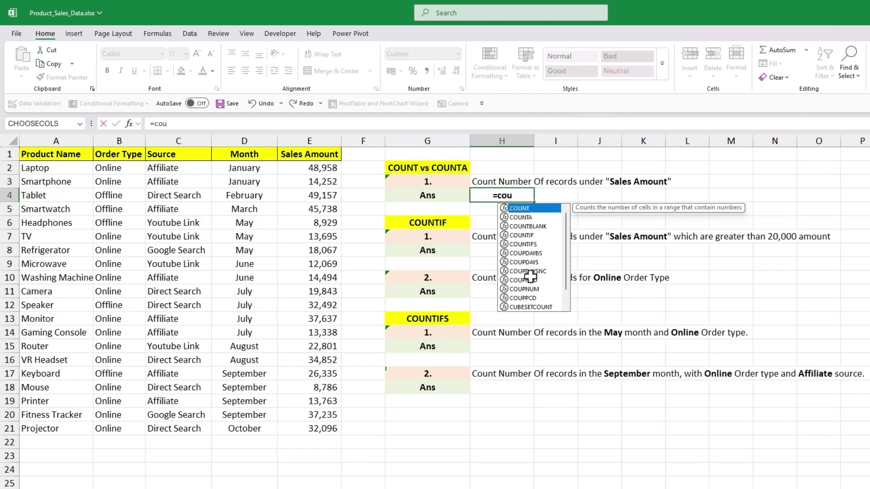
key("Tab")
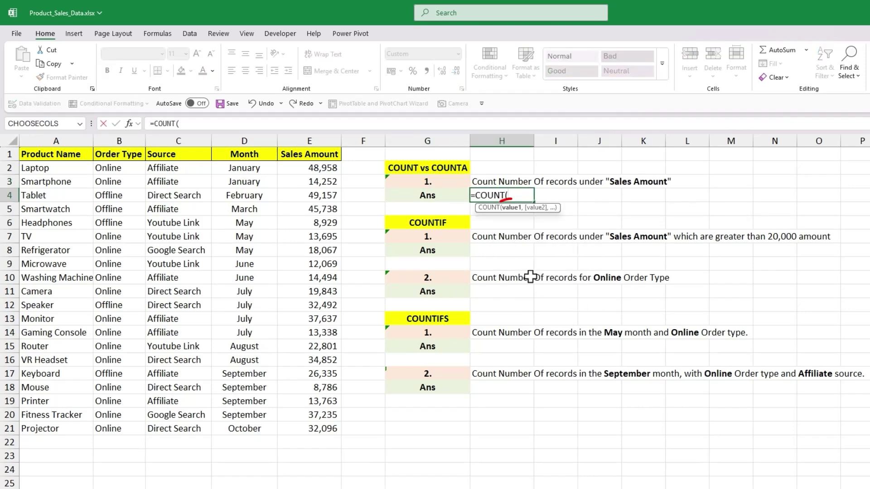
left_click(313, 141)
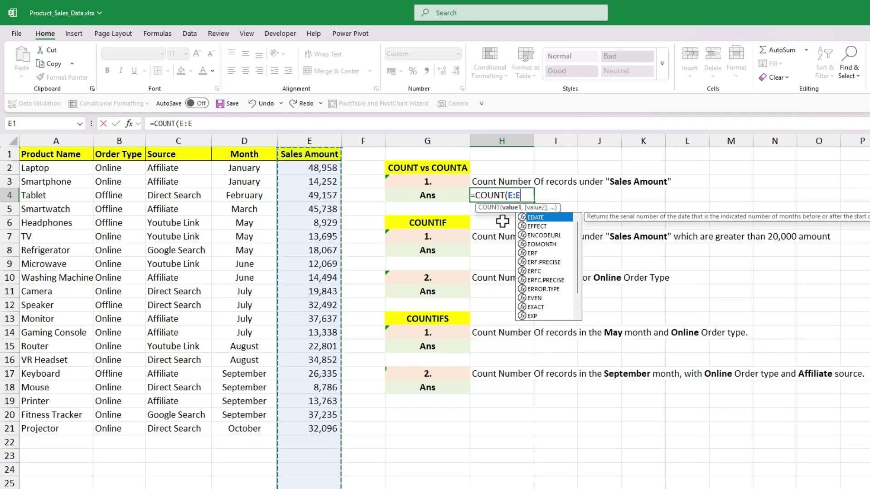
type(")")
key("Return")
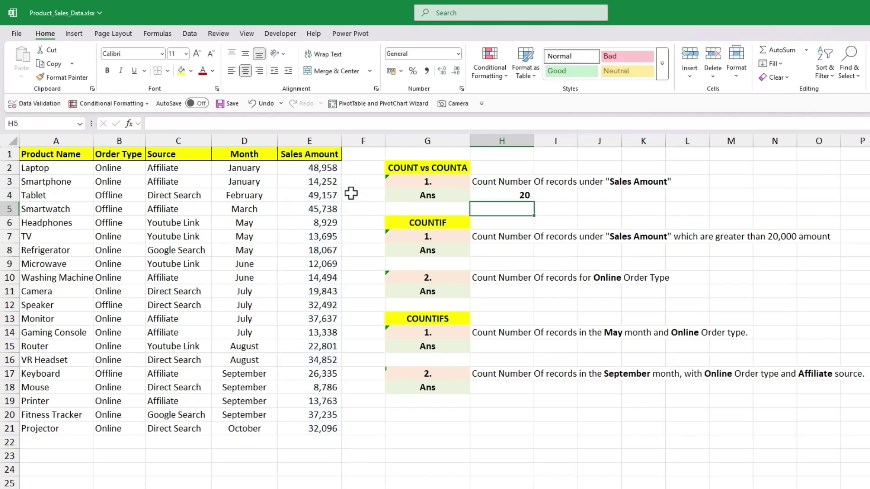
left_click_drag(311, 153, 302, 426)
left_click(377, 379)
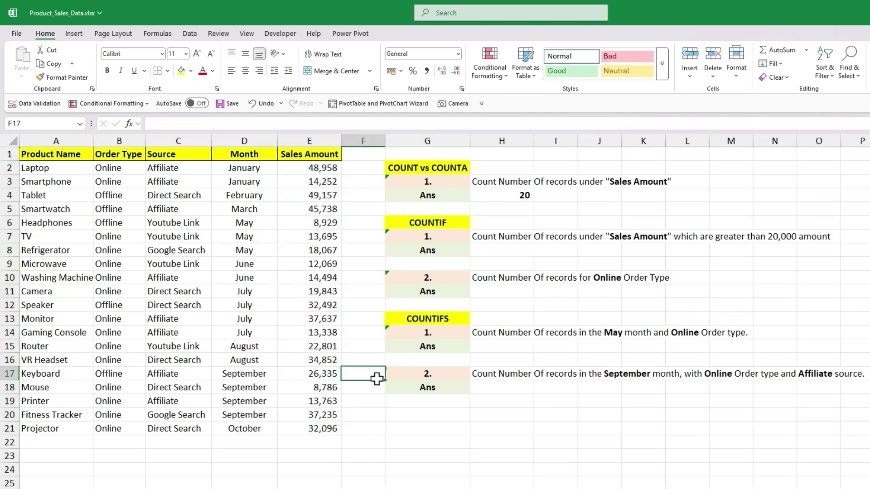
left_click(501, 195)
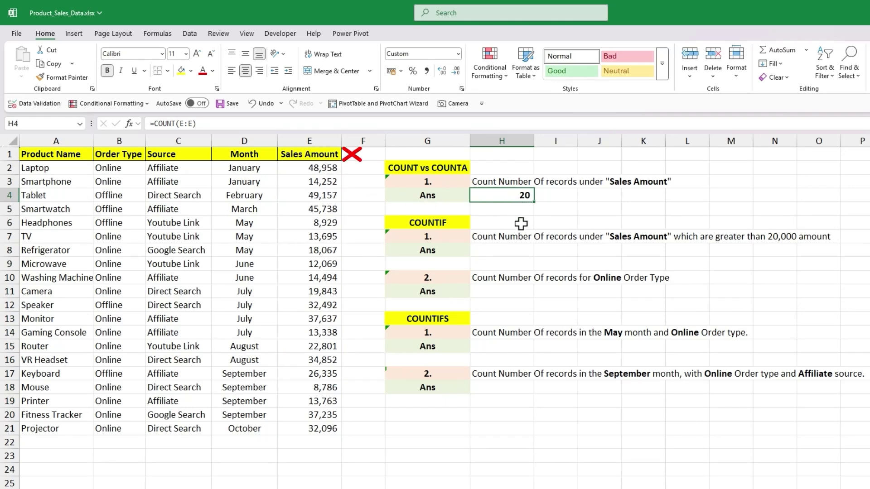
Replace H4's formula with =COUNTA(E:E), which returns 21 because it includes the header.
type("=counta")
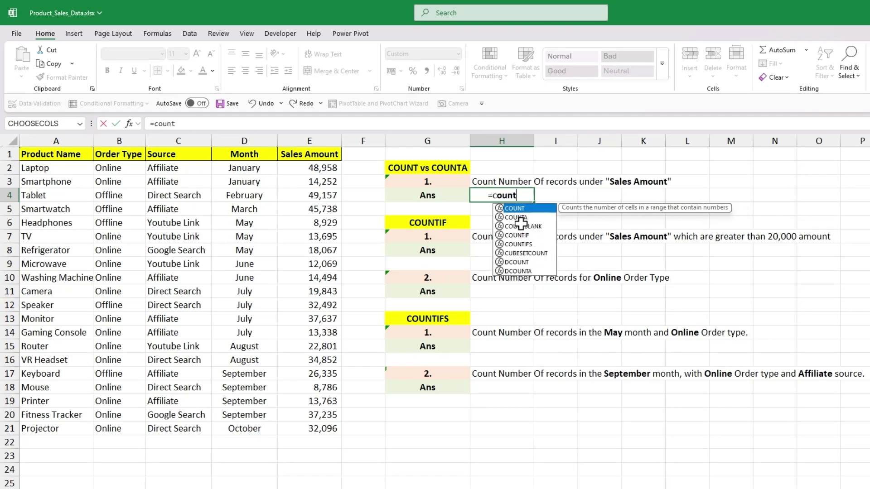
key("Tab")
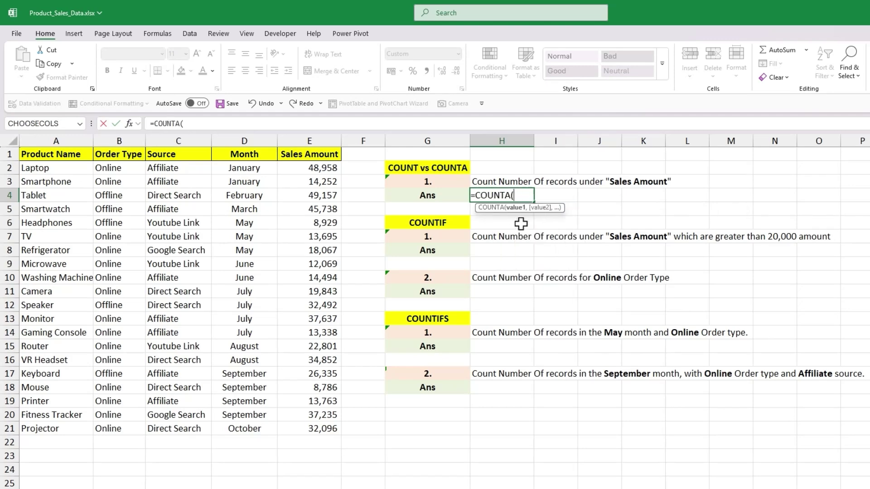
left_click(326, 140)
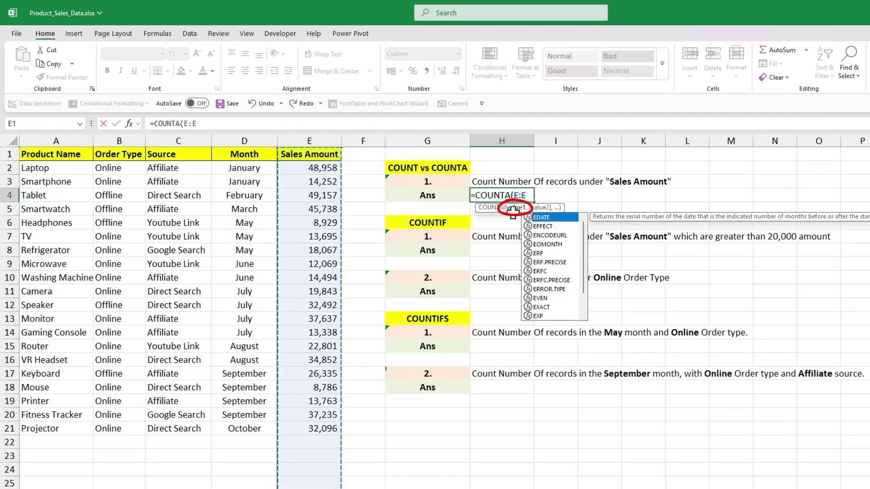
type(")")
key("Return")
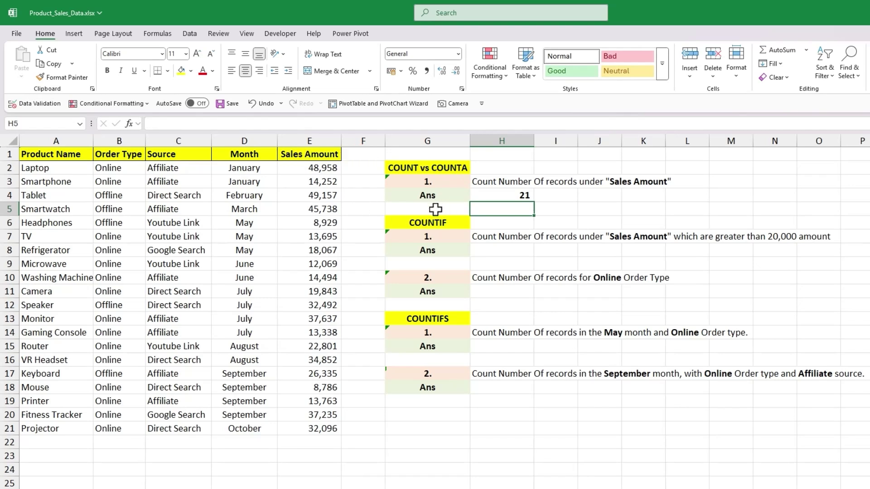
Enter =COUNTIF(E:E,">20000") in H8 to count sales above 20,000, returning 10.
left_click(436, 236)
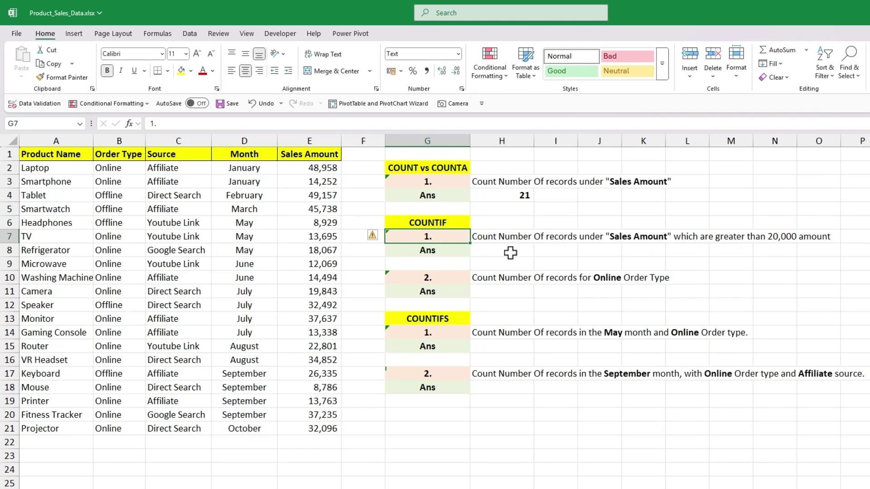
left_click(511, 251)
type("=countif")
key("Tab")
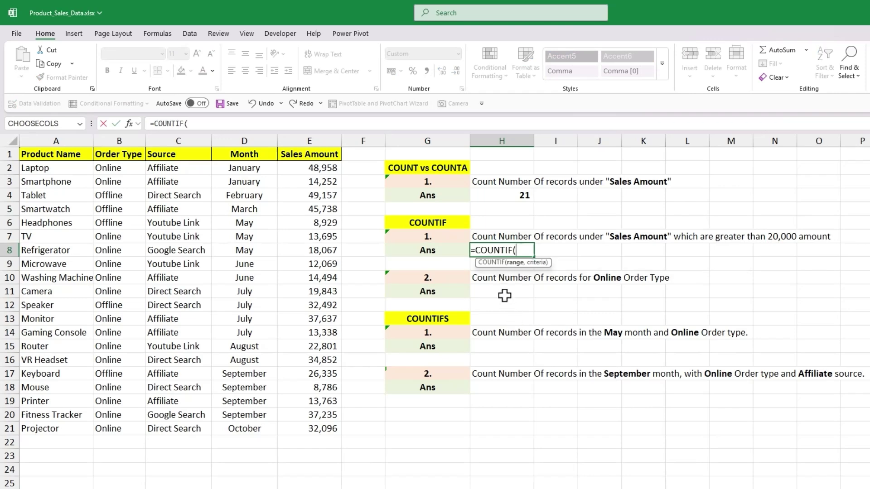
left_click(330, 145)
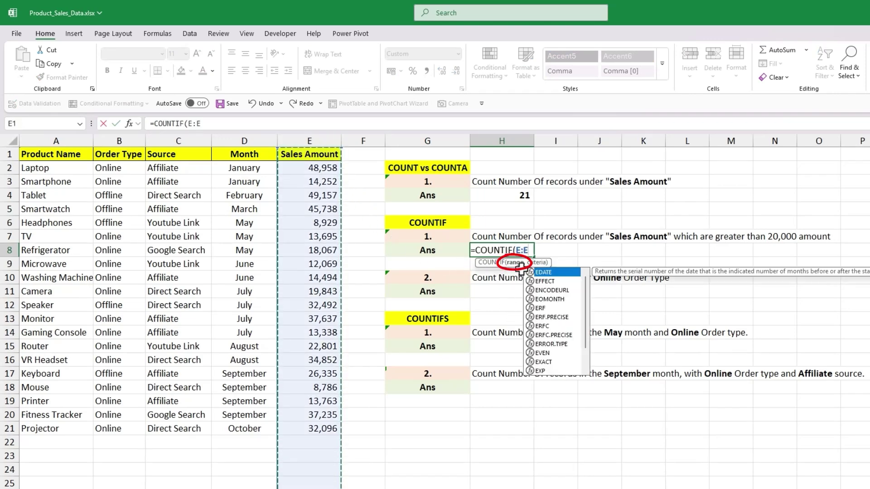
type(",")
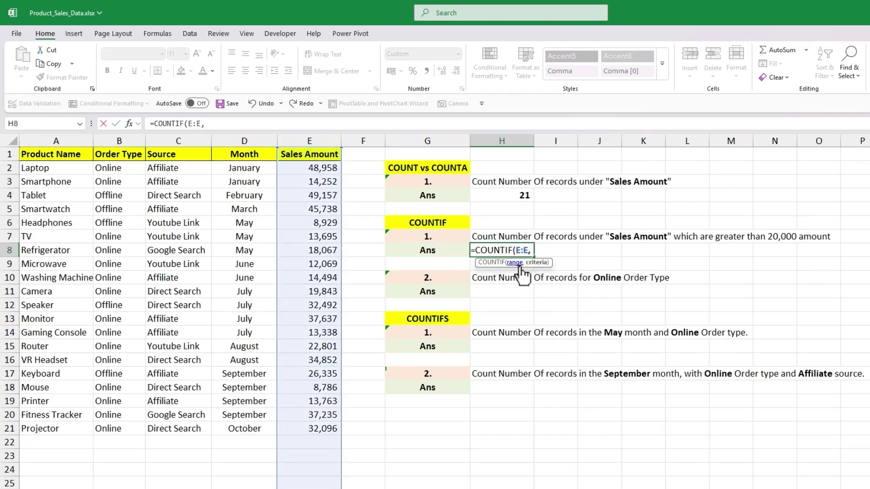
type(">20000")
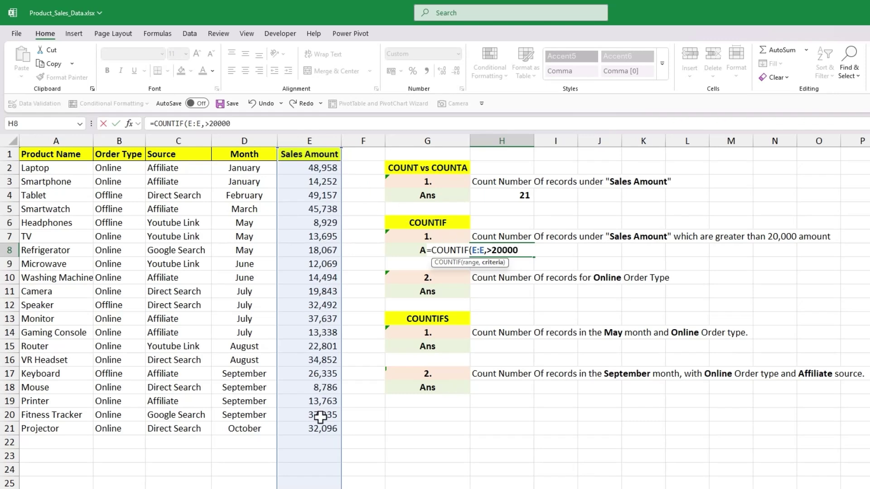
type("\"")
type("\"")
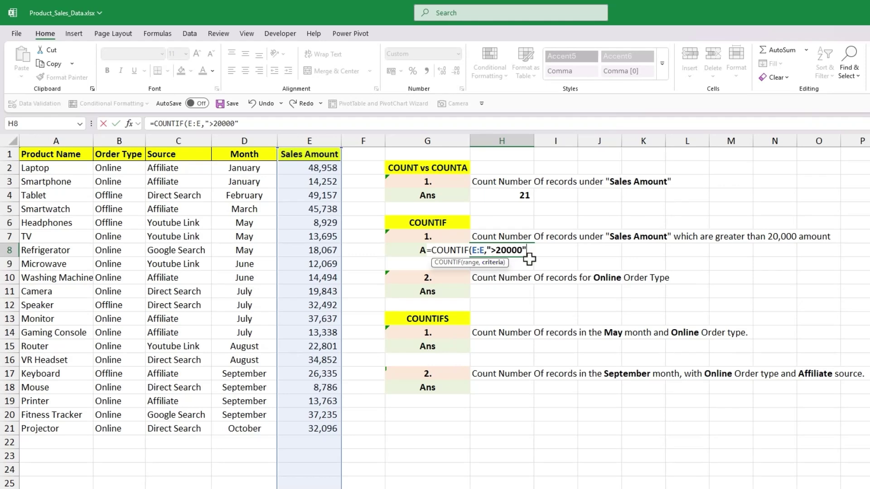
key("Return")
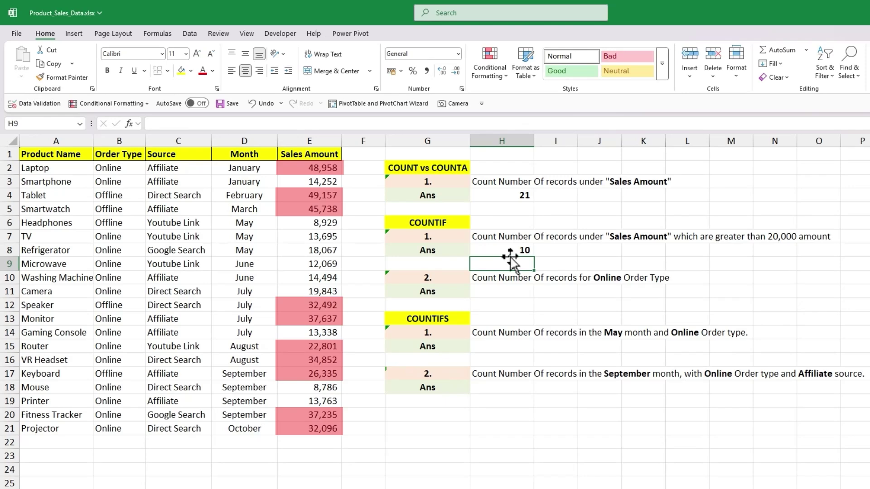
Enter =COUNTIF(B:B,B3) in H11 to count Online orders, returning 15.
left_click(437, 279)
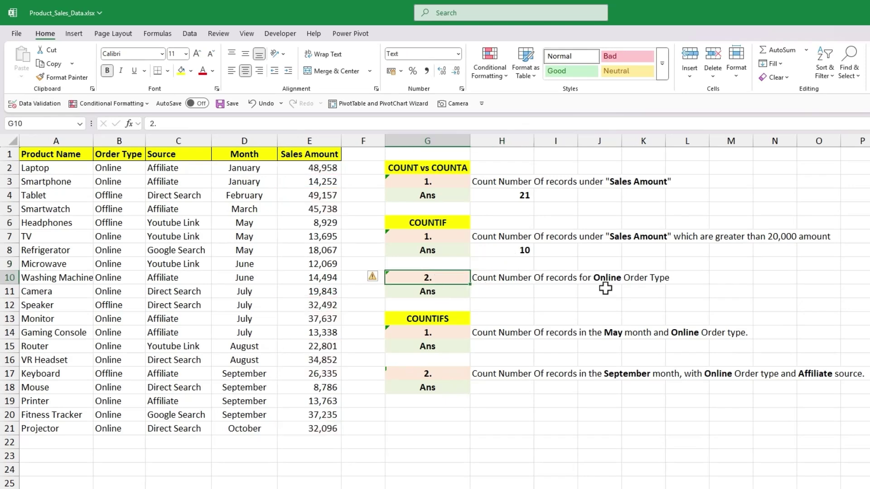
left_click(514, 291)
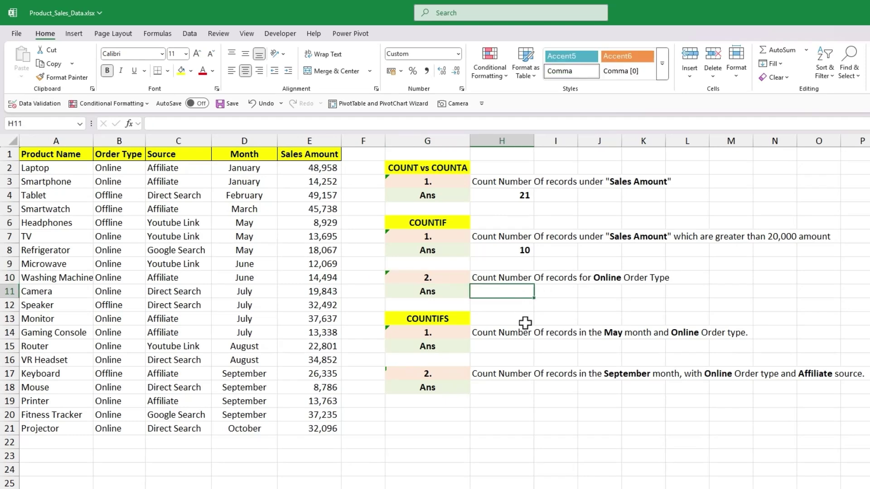
type("=countif")
key("Tab")
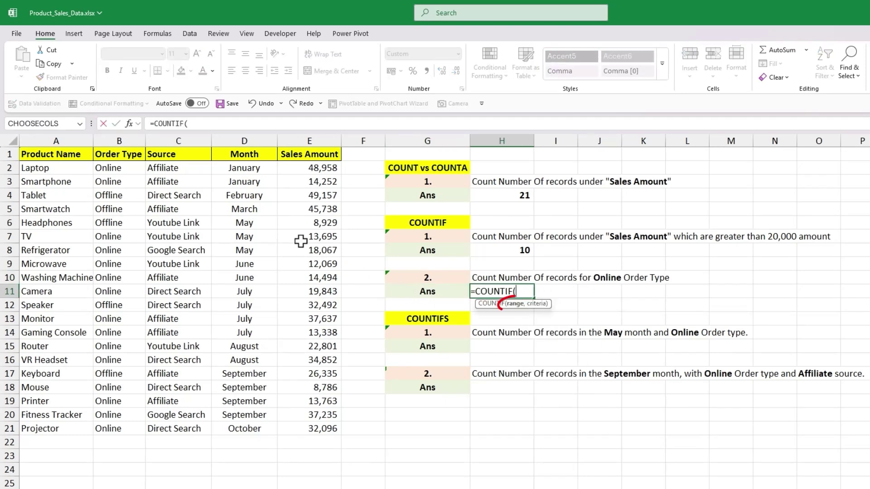
left_click(121, 141)
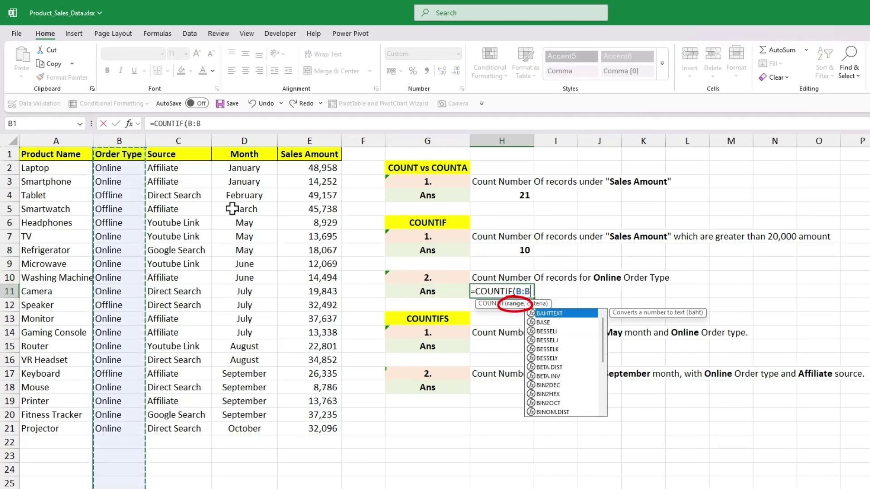
type(",")
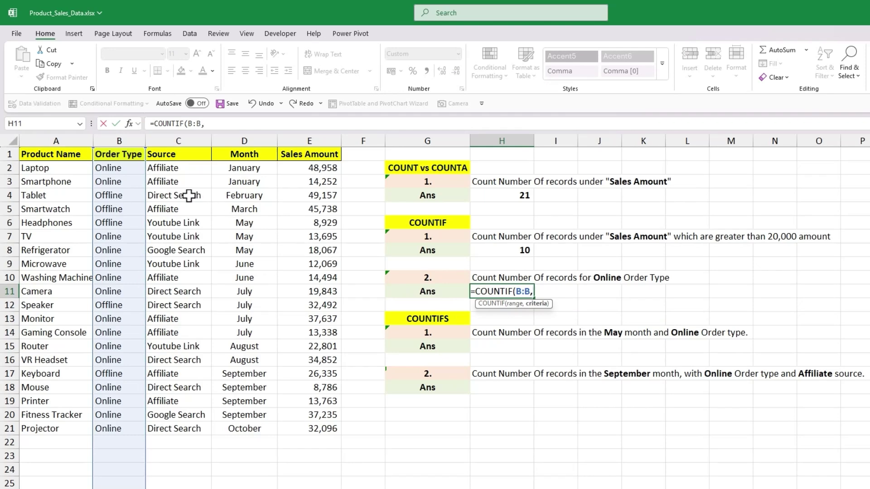
left_click(120, 183)
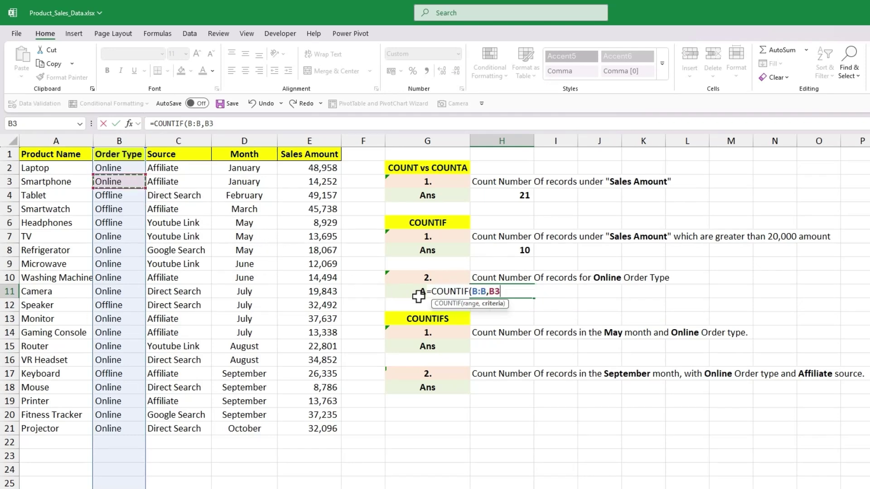
type(")")
key("Return")
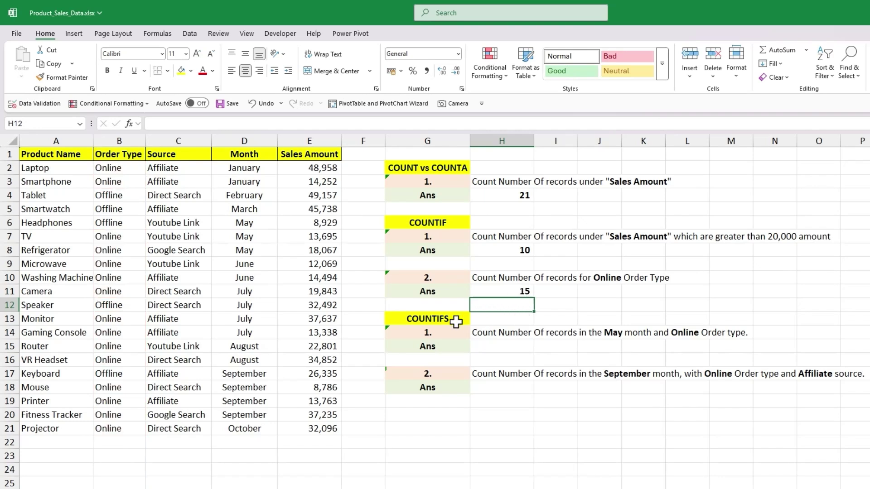
Start =COUNTIFS in H15 with the Month column and May (D6) as the first criterion.
left_click(442, 331)
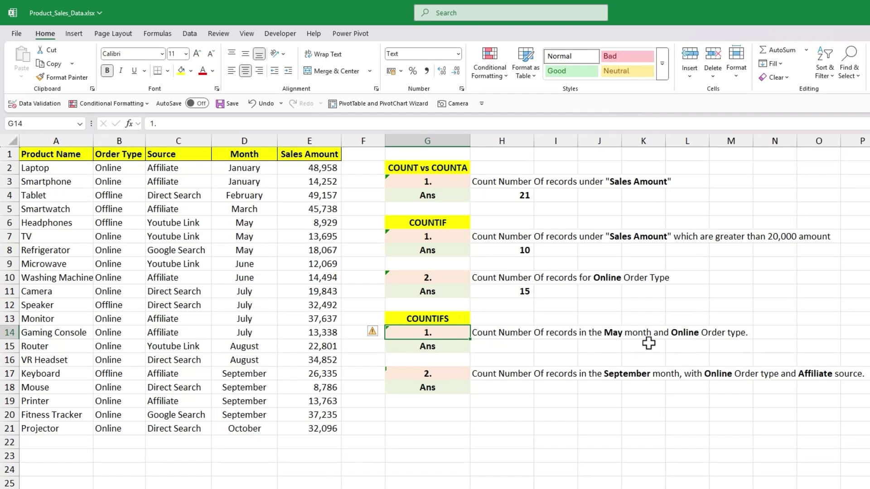
left_click(511, 352)
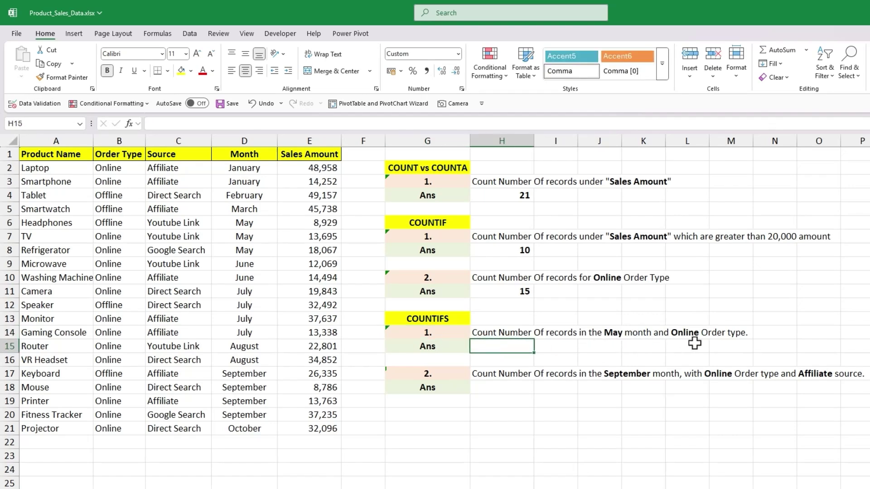
type("=countifs")
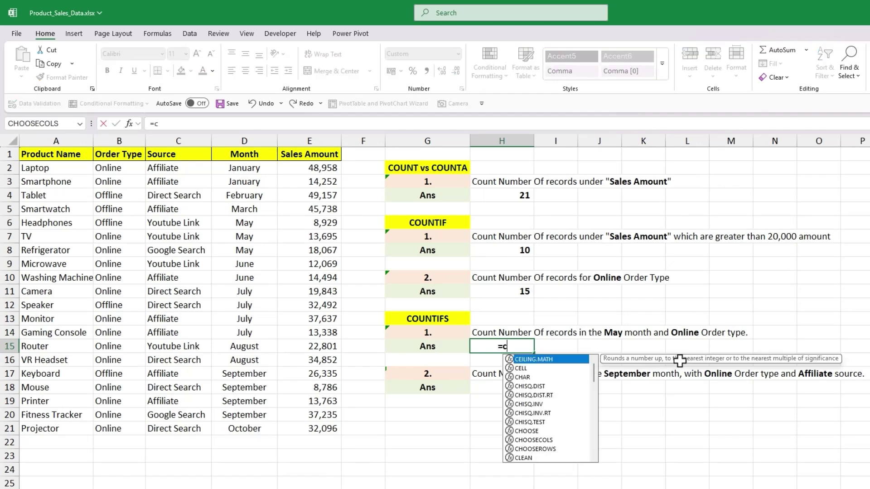
key("Tab")
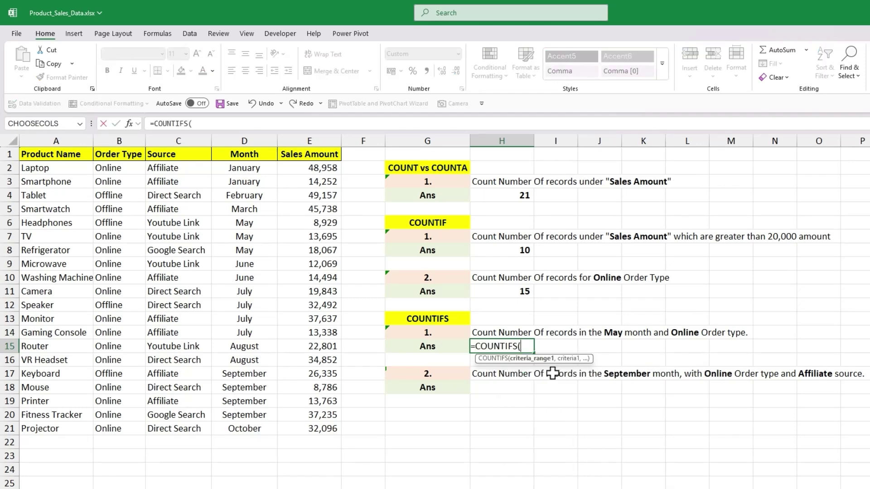
left_click(261, 141)
type(",")
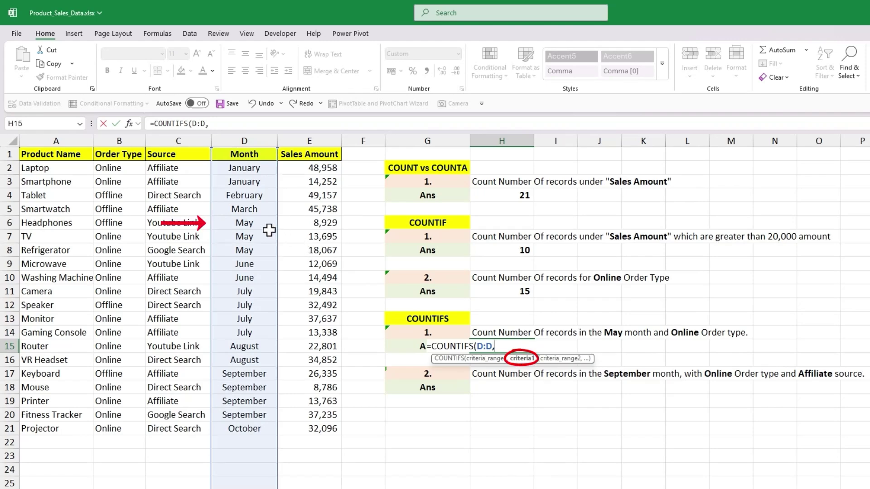
left_click(250, 224)
Add the Order Type column with Online (B7) as the second criterion and enter it.
type(",")
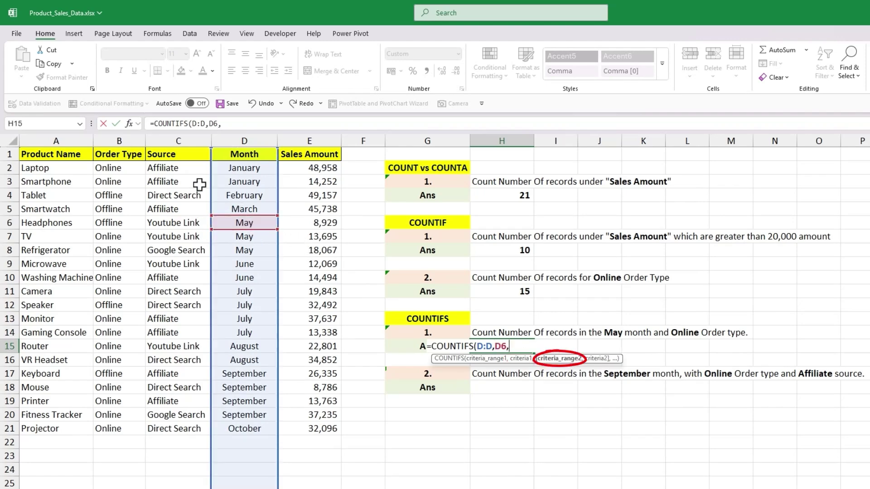
left_click(124, 140)
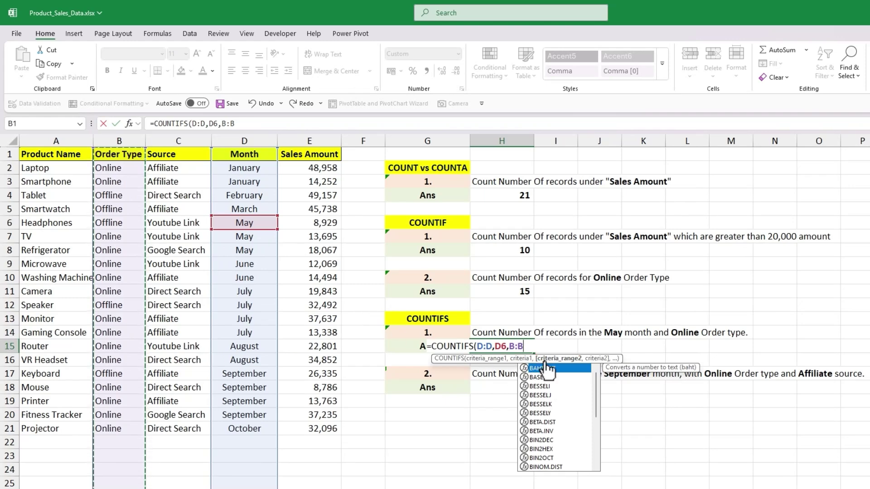
type(",")
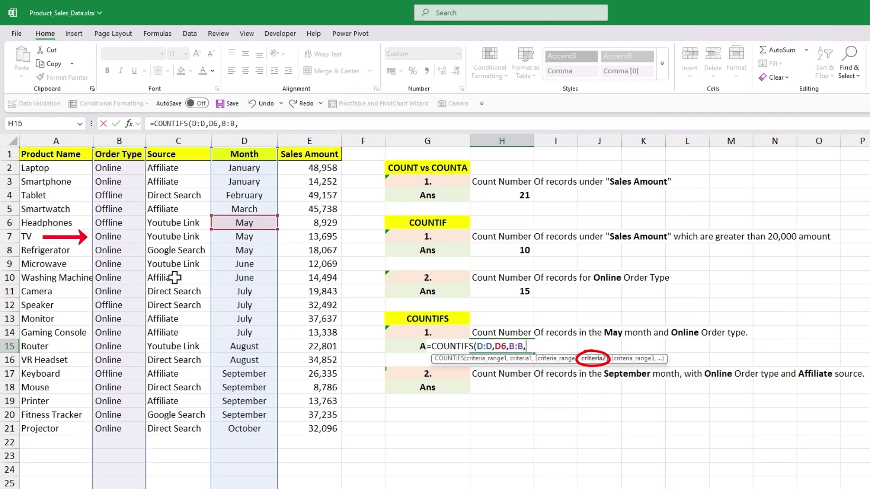
left_click(121, 237)
type(")")
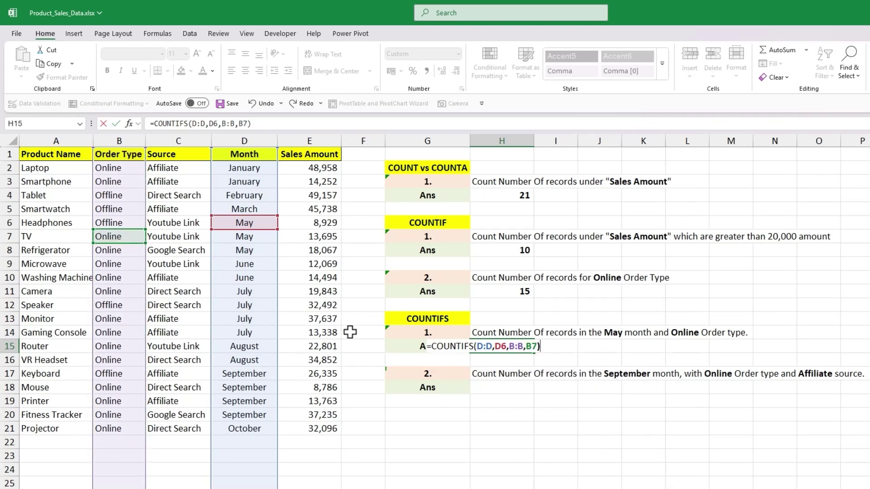
key("Return")
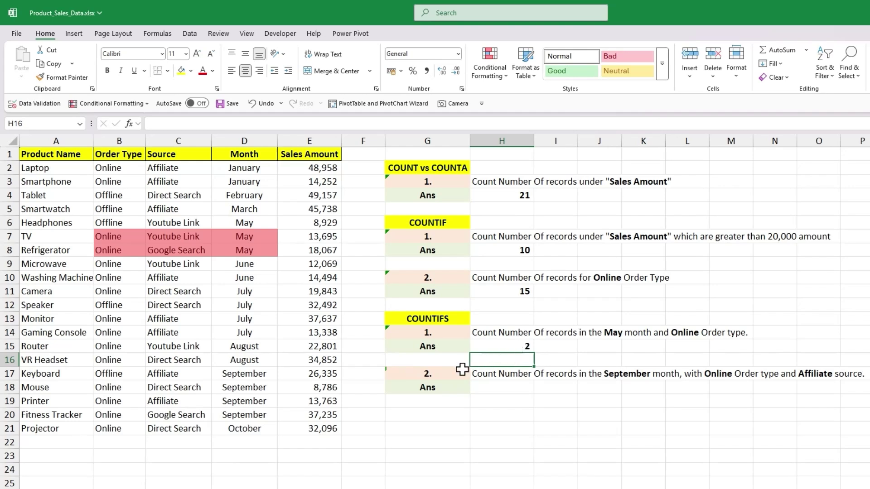
left_click(446, 373)
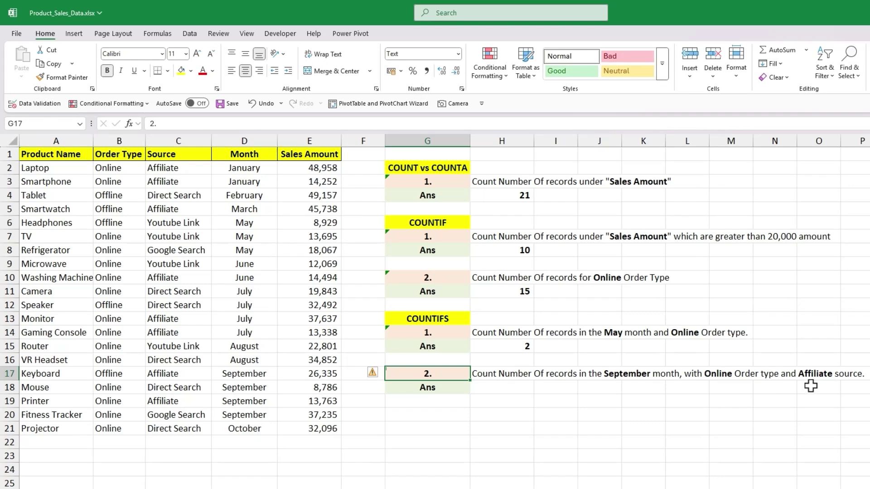
Start =COUNTIFS in H18 with the Month column and September (D17) as the first criterion.
left_click(530, 386)
type("=countifs")
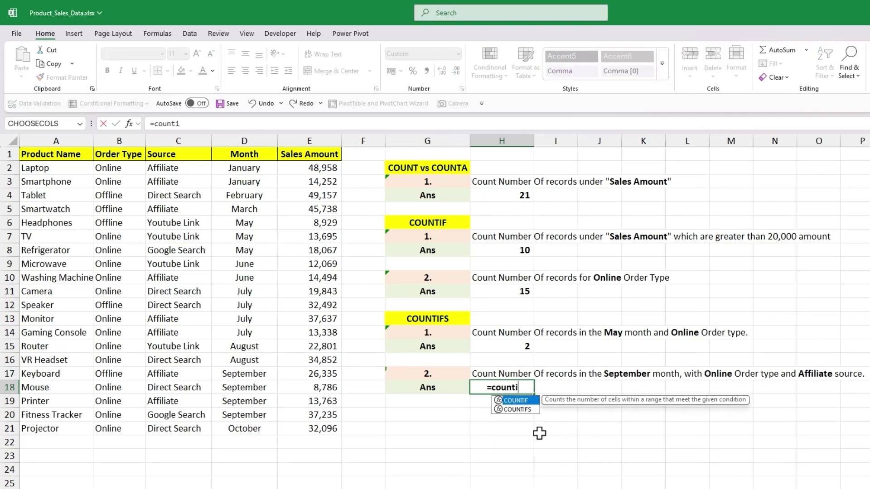
key("Tab")
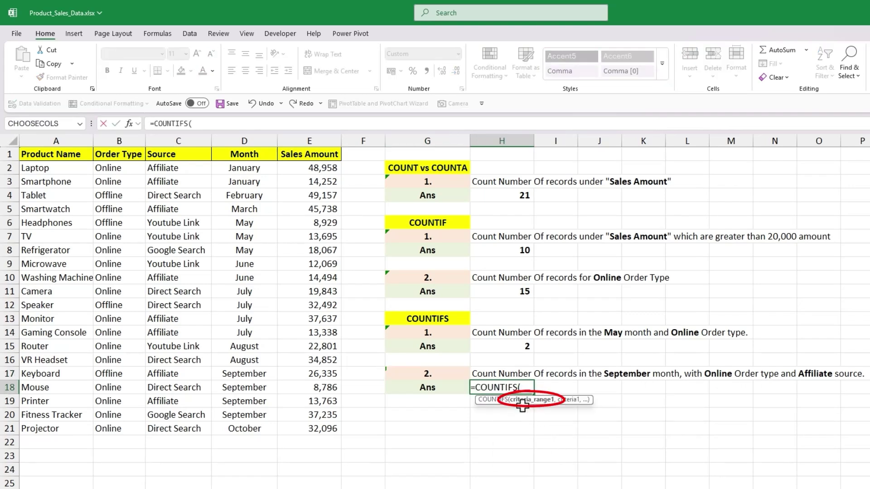
left_click(253, 143)
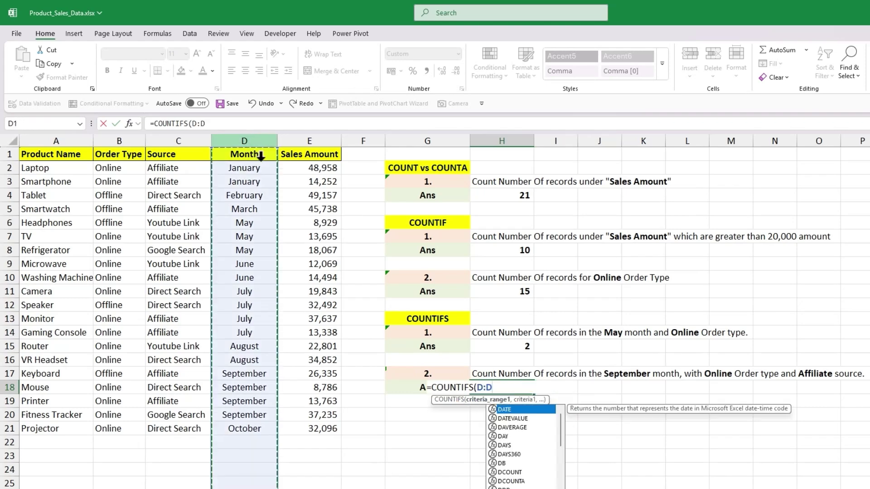
type(",")
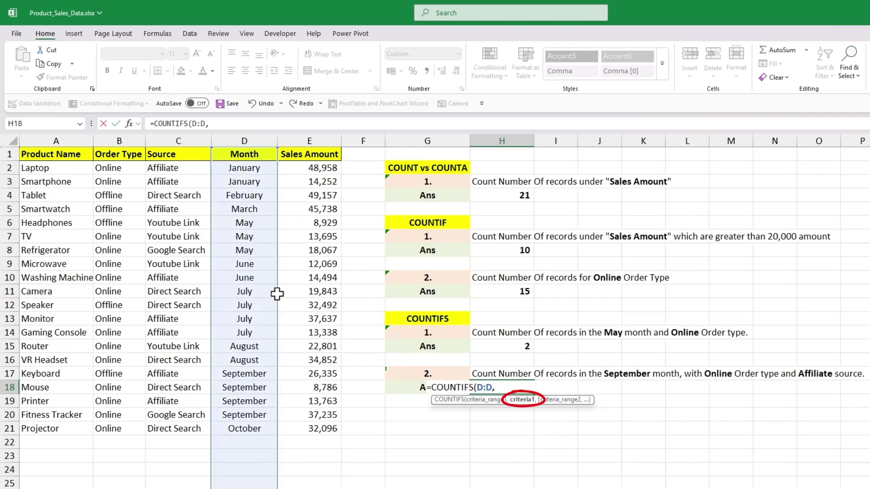
left_click(247, 374)
type(",")
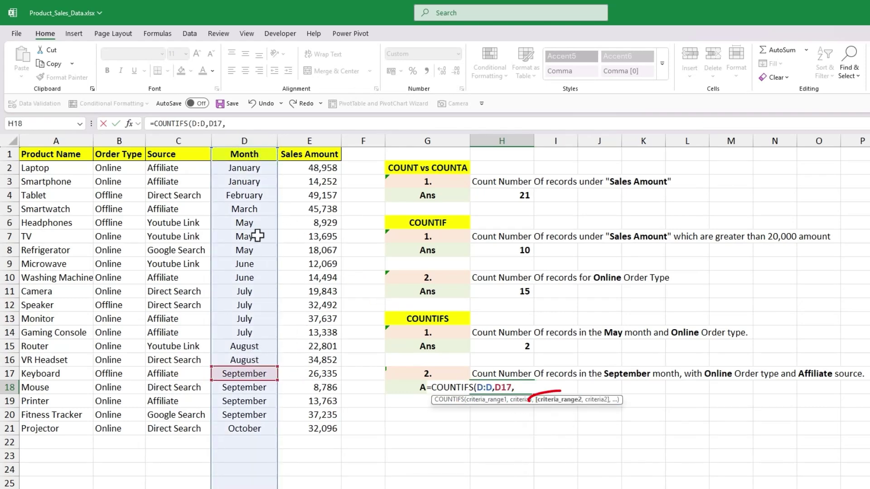
Add Order Type = Online (B3) and Source = Affiliate (C2) criteria, returning 1.
left_click(125, 137)
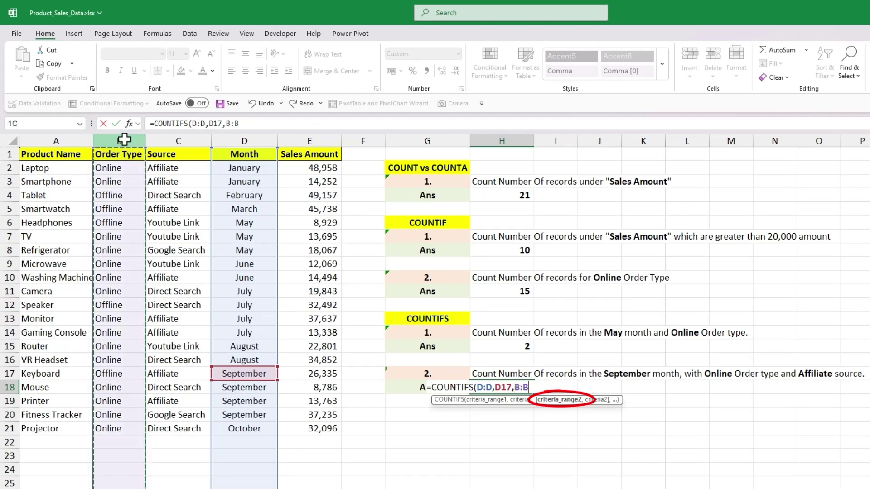
type(",")
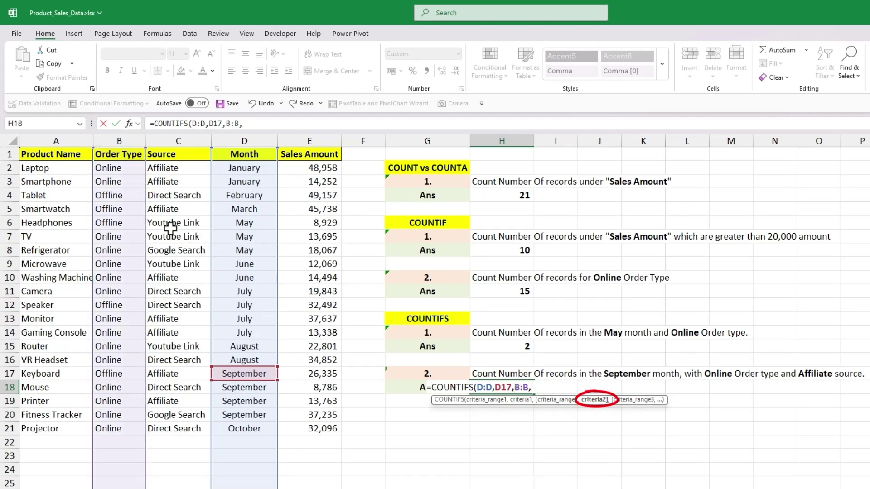
left_click(118, 182)
type(",")
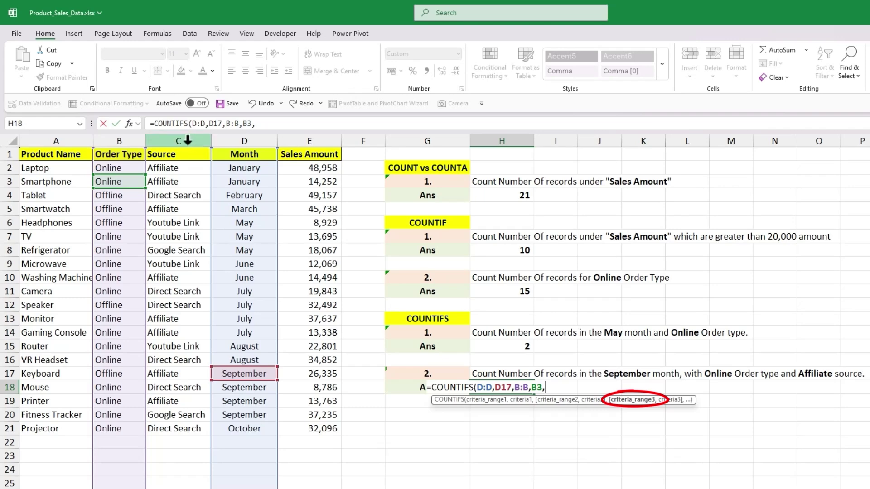
left_click(187, 141)
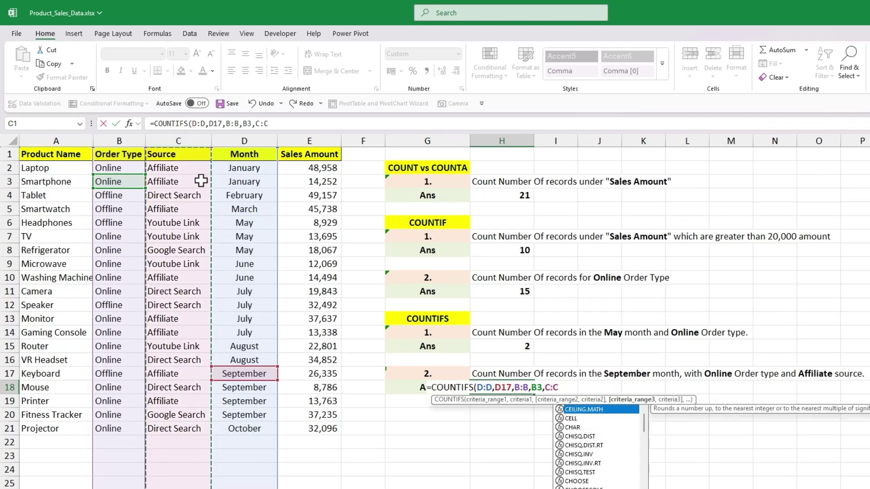
type(",")
left_click(181, 168)
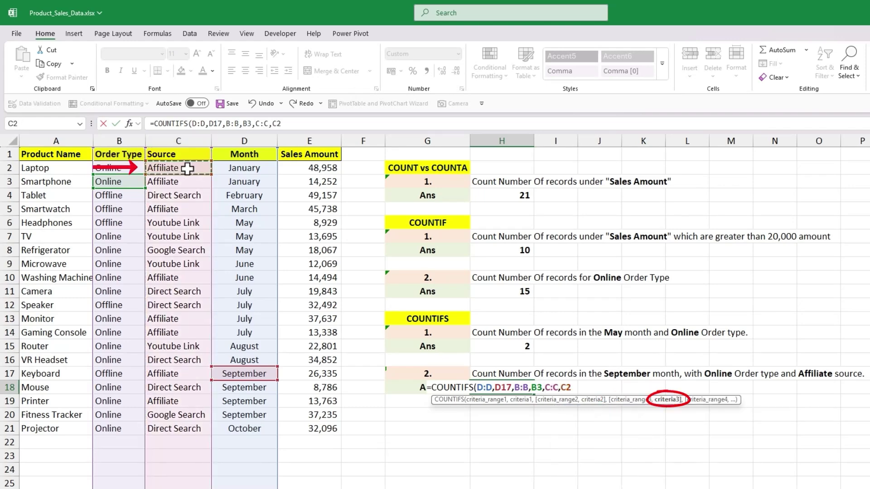
type(")")
key("Return")
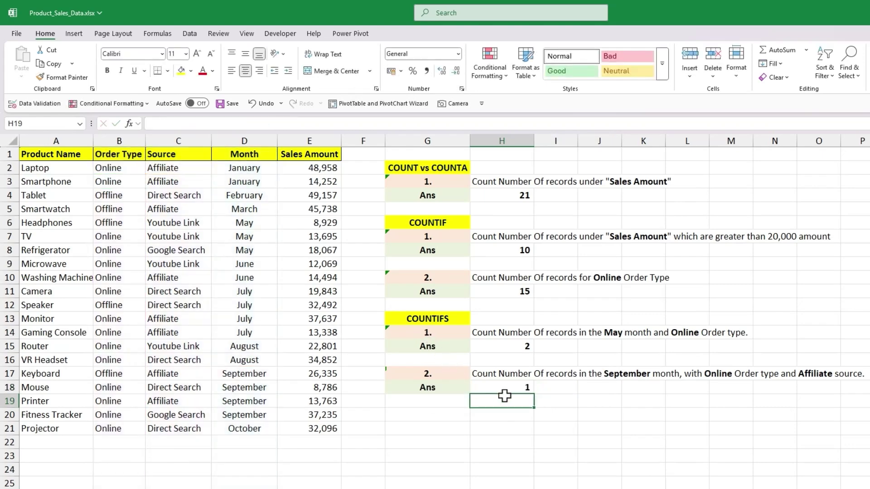
left_click(520, 386)
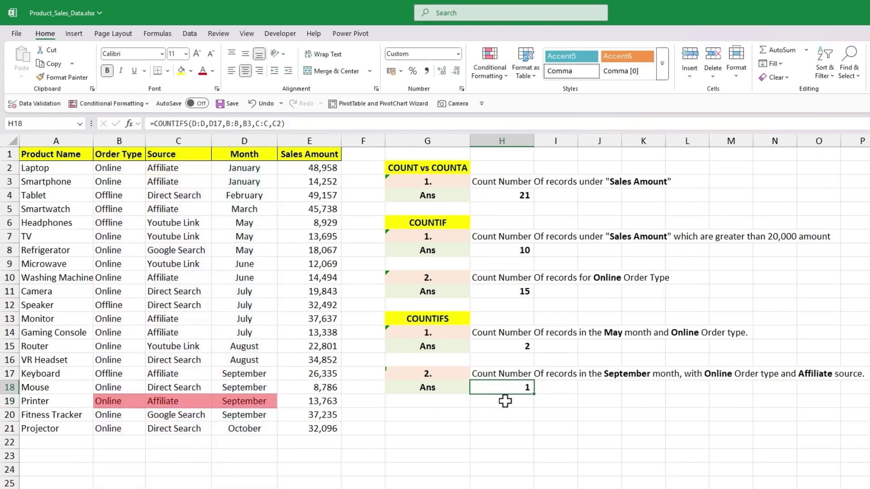